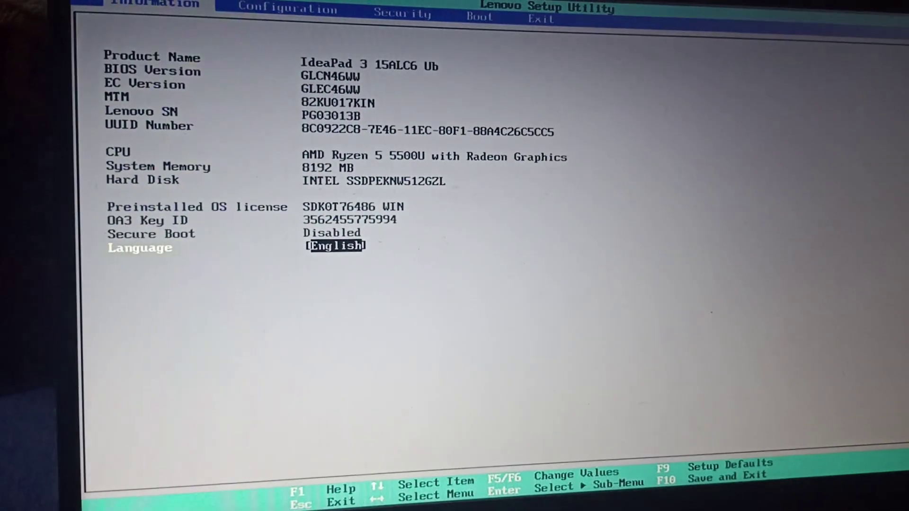
# Under Configuration, toggle Wireless LAN to Disabled and back to Enabled, then reach the Exit tab
pyautogui.press('Right')
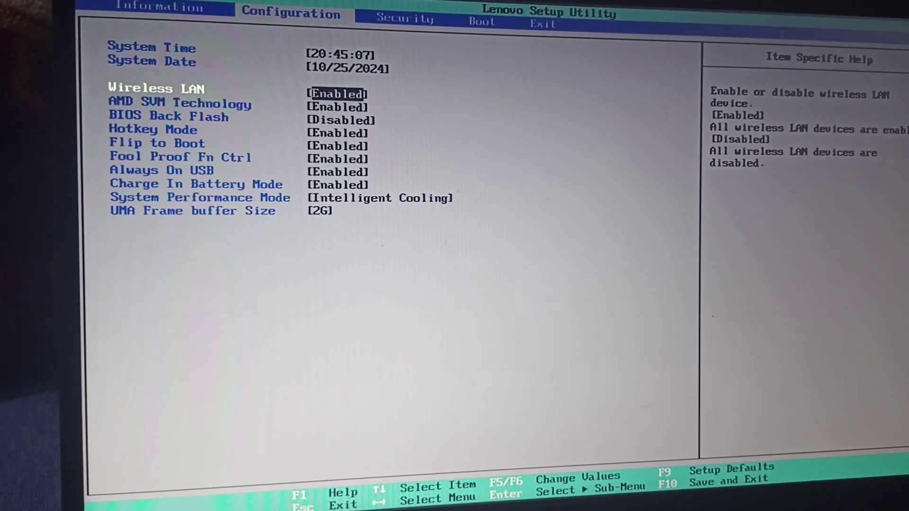
pyautogui.press('Return')
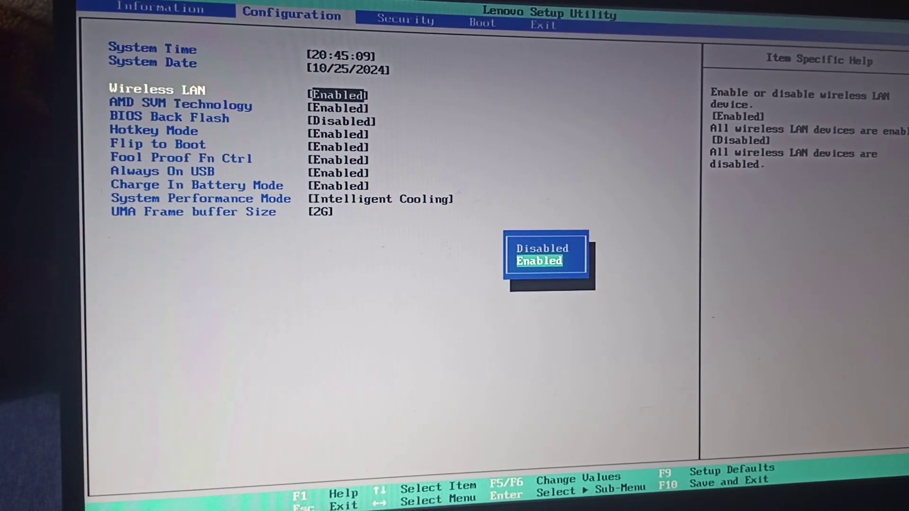
pyautogui.press('Return')
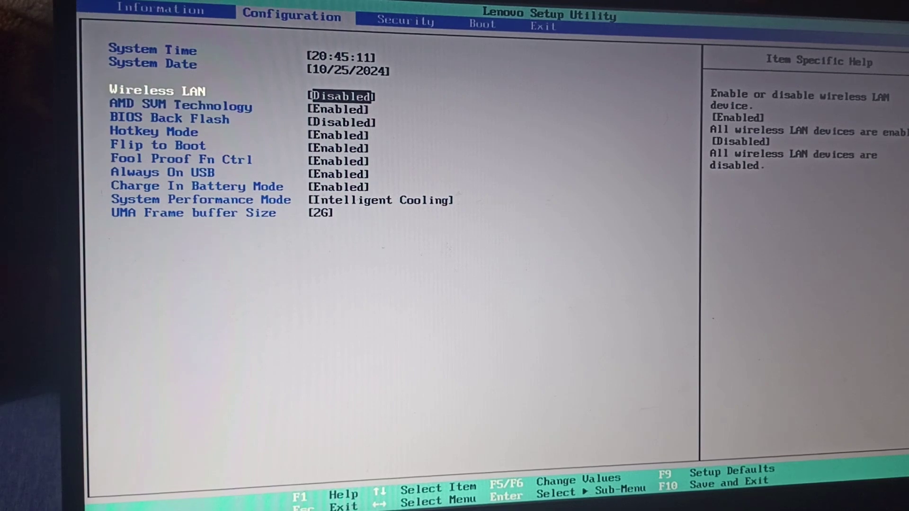
pyautogui.press('Return')
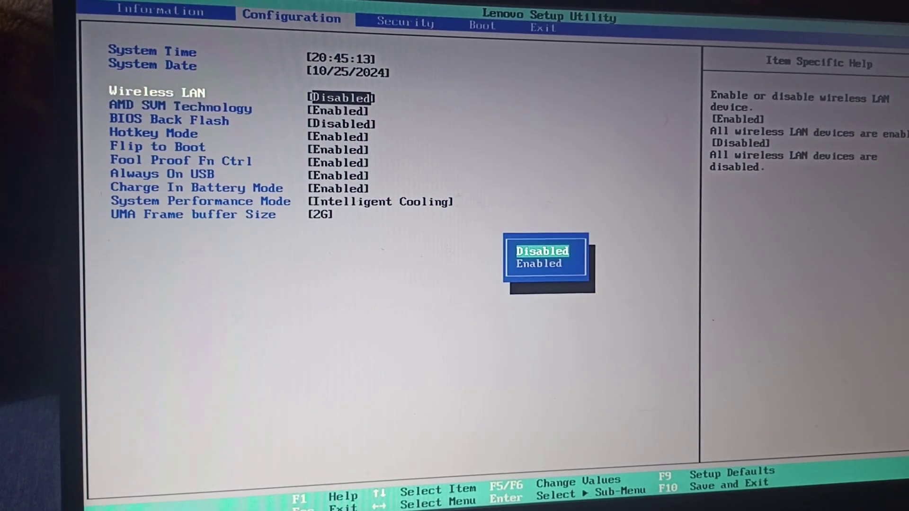
pyautogui.press('Down')
pyautogui.press('Return')
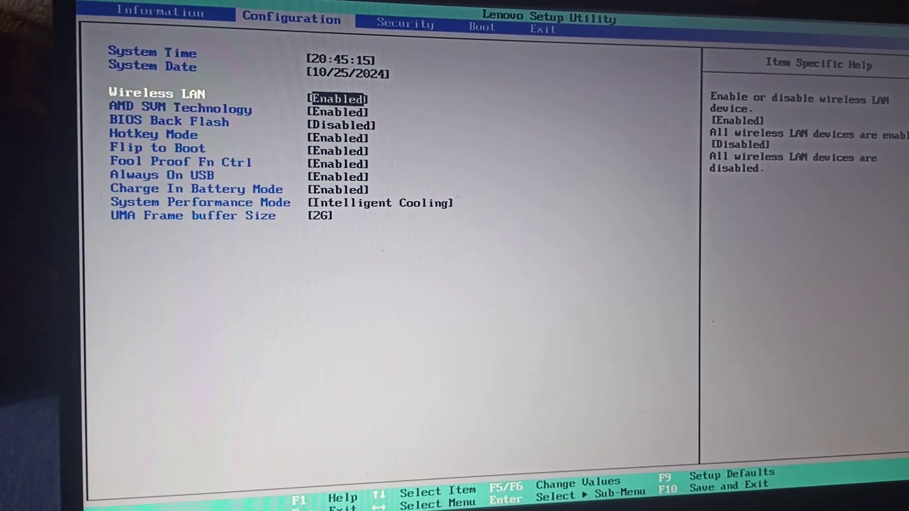
pyautogui.press('Right')
pyautogui.press('Right')
pyautogui.press('Right')
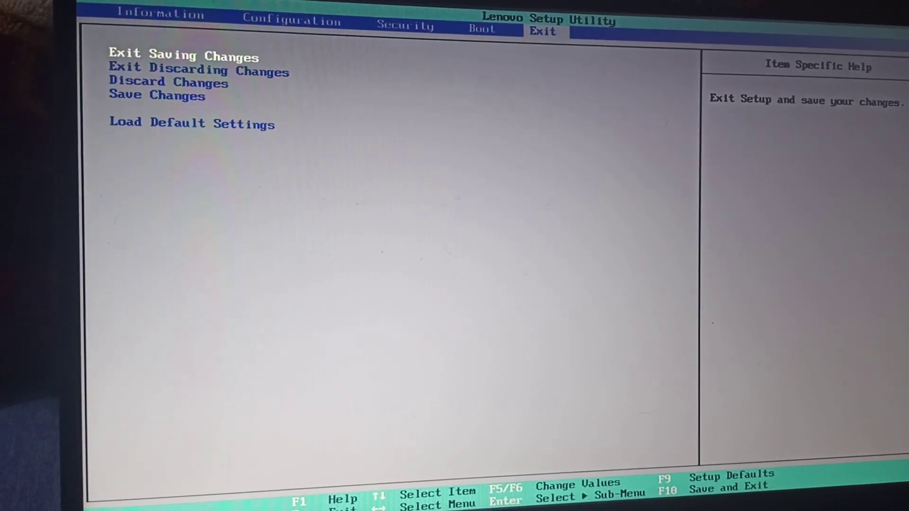
# Choose Exit Saving Changes and let the laptop boot to the Windows desktop
pyautogui.press('Return')
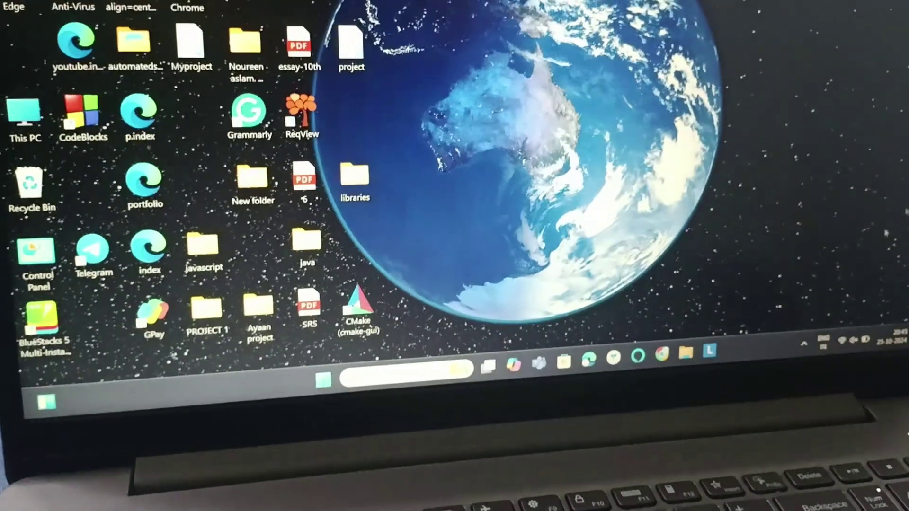
# Go to Network & internet > Wi-Fi, dismiss the Workfolio popup, and list available networks
pyautogui.click(856, 344)
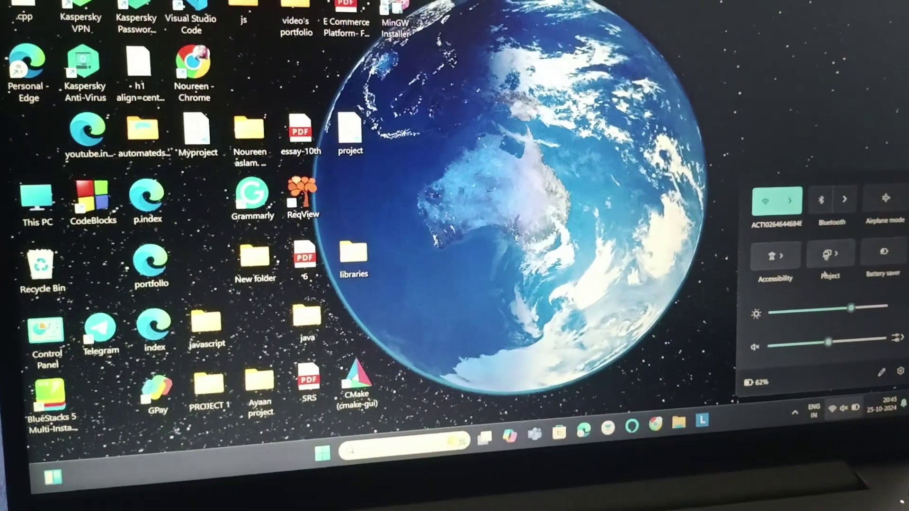
pyautogui.click(900, 373)
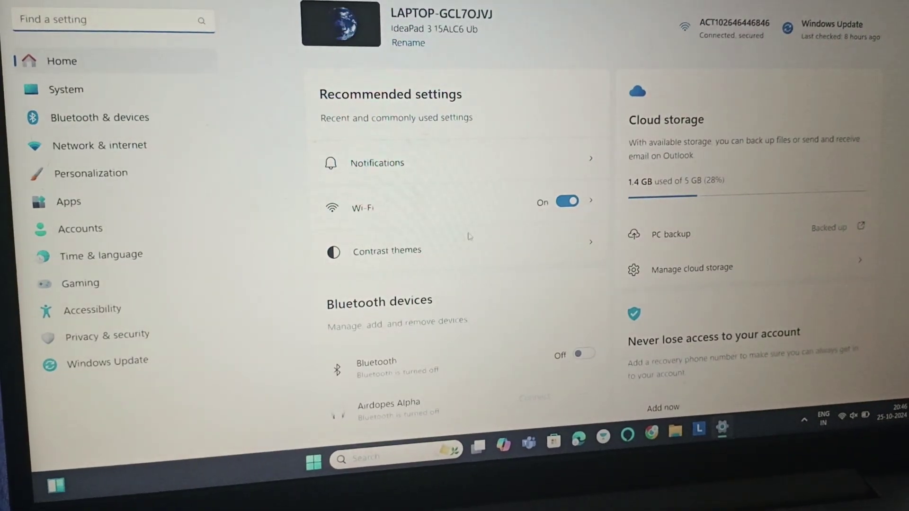
pyautogui.click(83, 89)
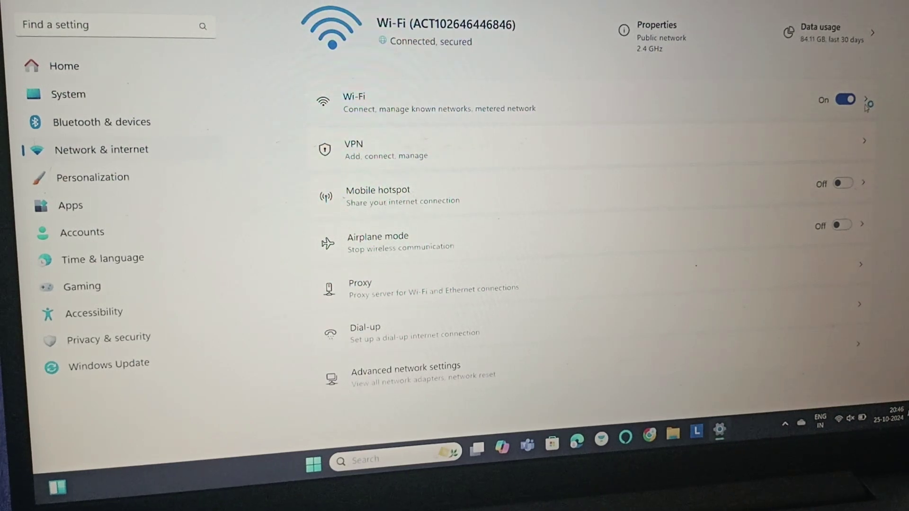
pyautogui.click(866, 100)
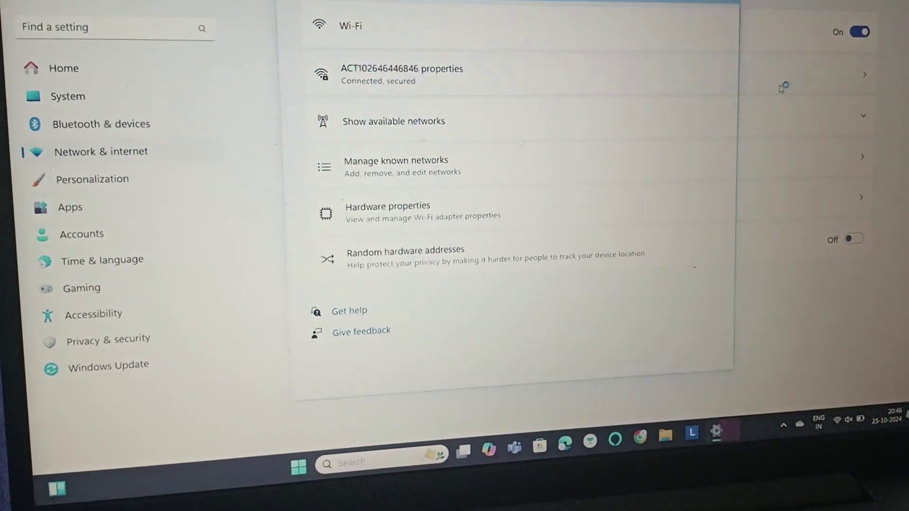
pyautogui.click(736, 4)
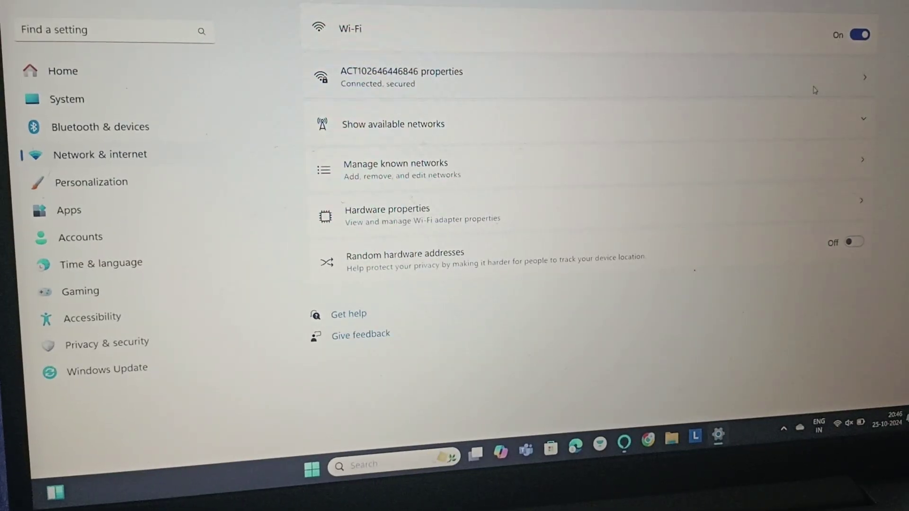
pyautogui.click(822, 119)
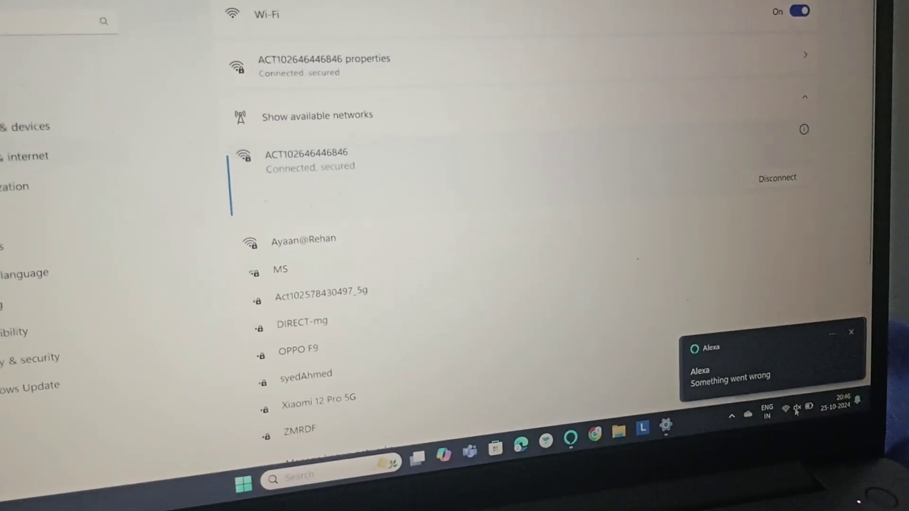
# Run Diagnose network problems from the network tray icon's menu
pyautogui.rightClick(797, 410)
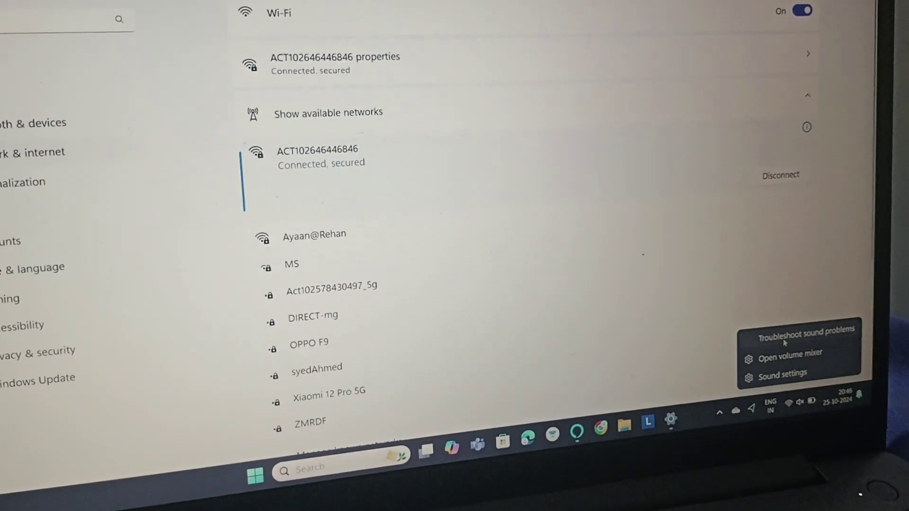
pyautogui.rightClick(788, 403)
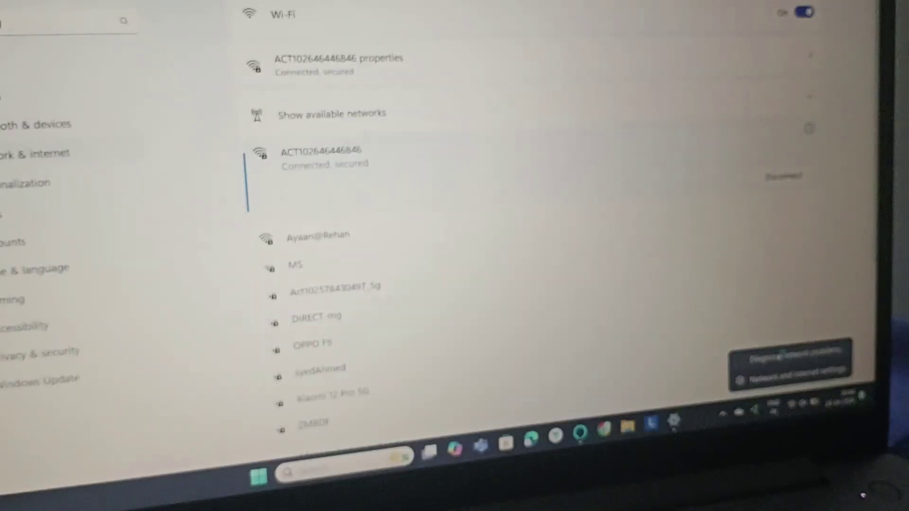
pyautogui.click(781, 353)
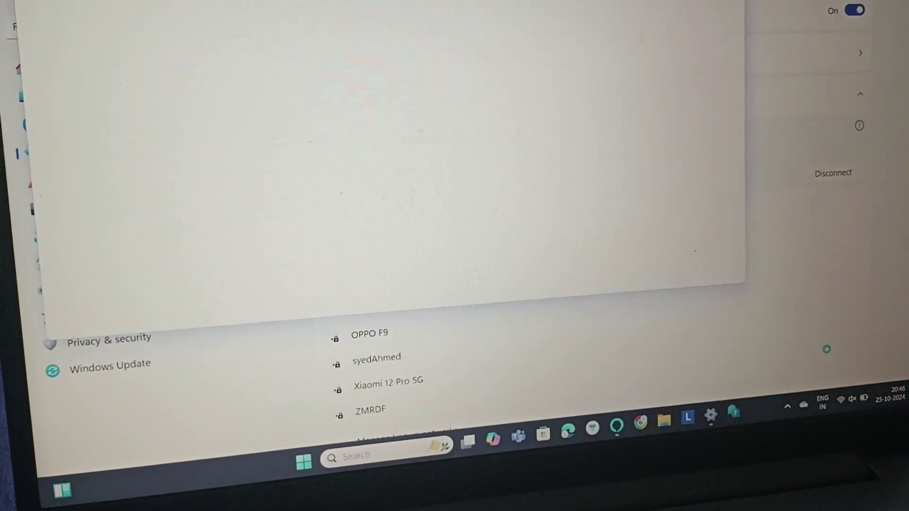
pyautogui.scroll(-2, 391, 170)
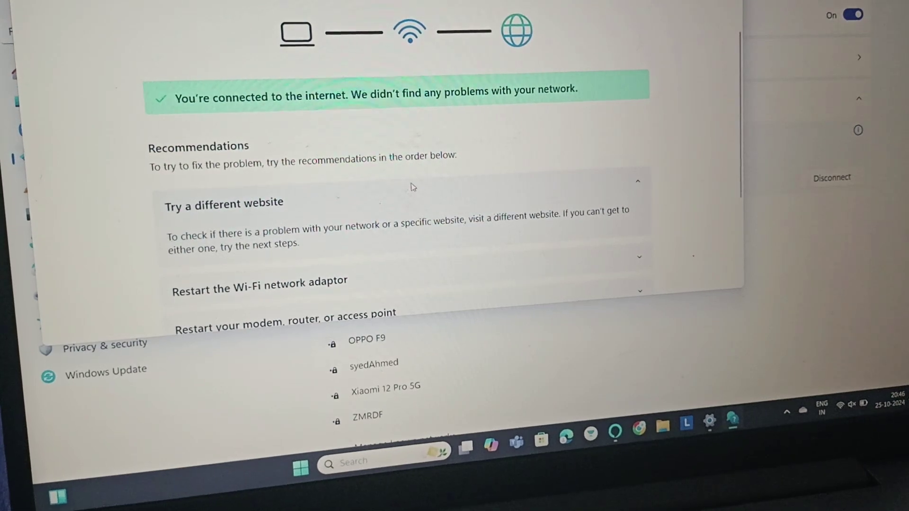
pyautogui.scroll(-3, 191, 106)
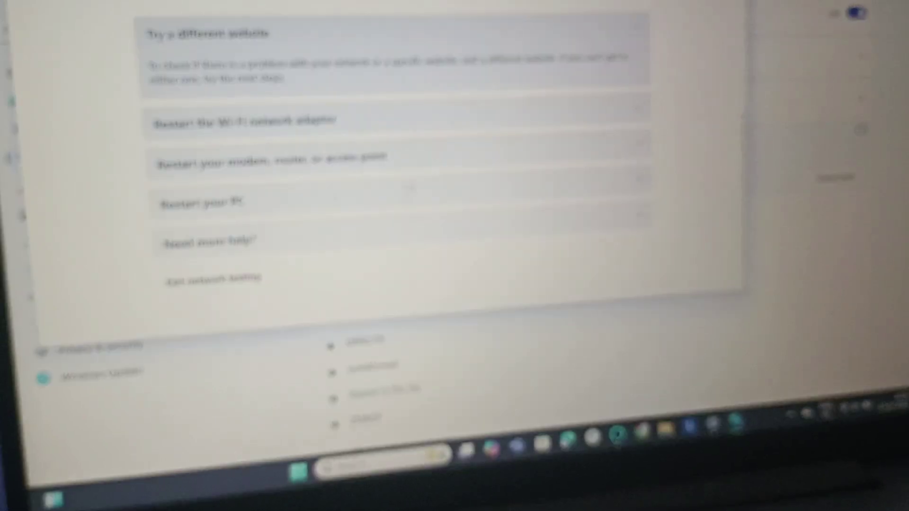
# Expand the Wi-Fi adaptor, router, PC restart and help recommendations, then exit network testing
pyautogui.click(231, 131)
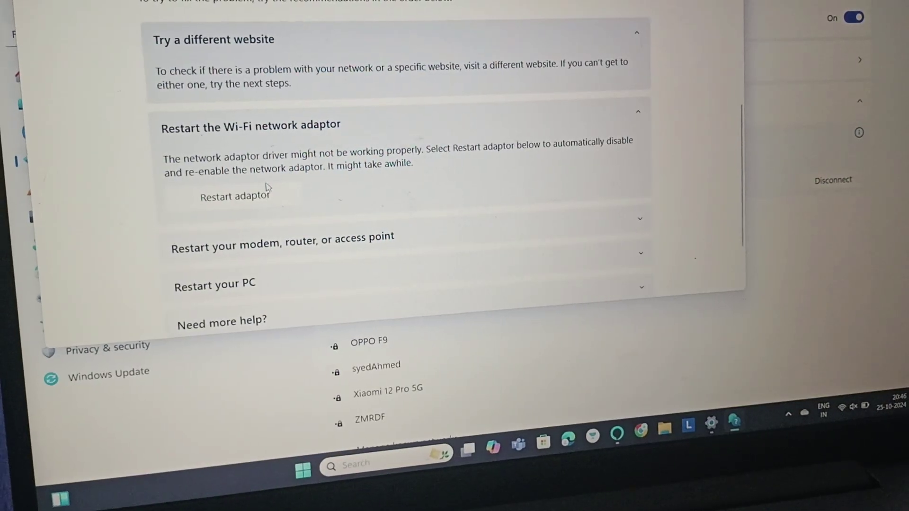
pyautogui.scroll(-1, 271, 200)
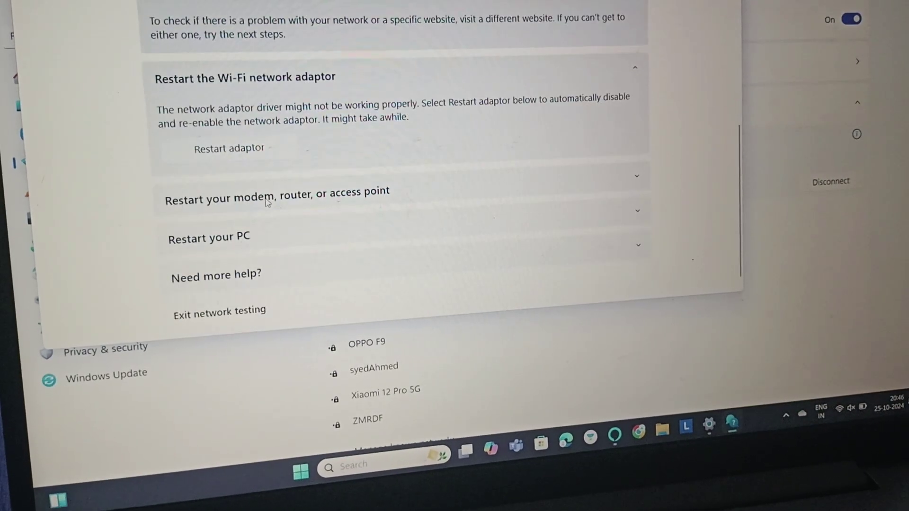
pyautogui.click(268, 201)
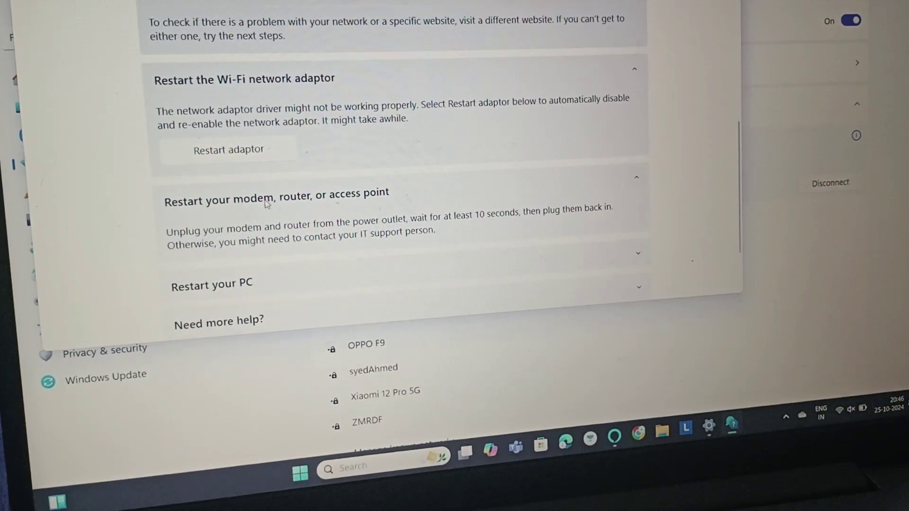
pyautogui.scroll(-1, 267, 203)
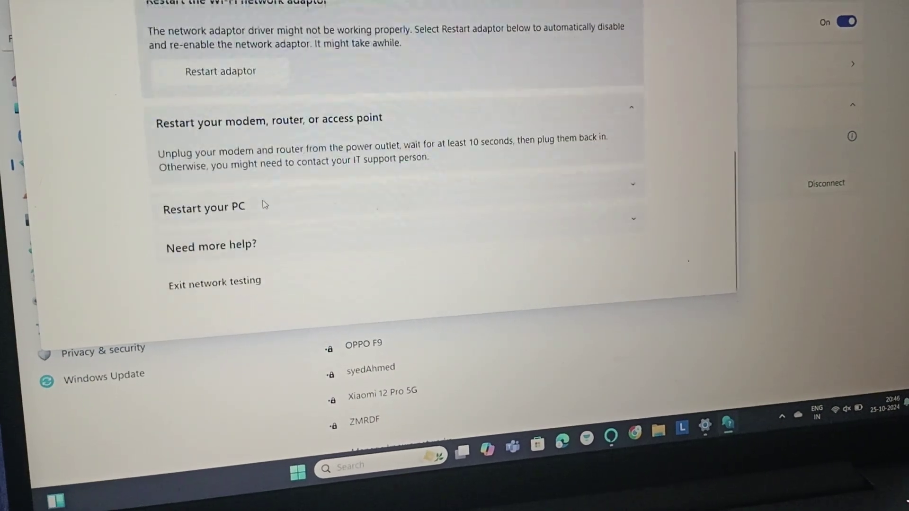
pyautogui.click(263, 205)
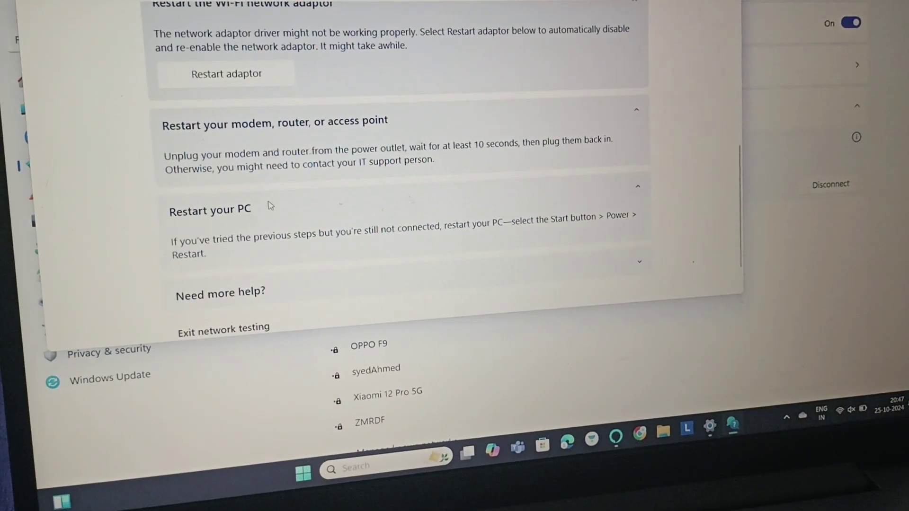
pyautogui.scroll(-1, 270, 206)
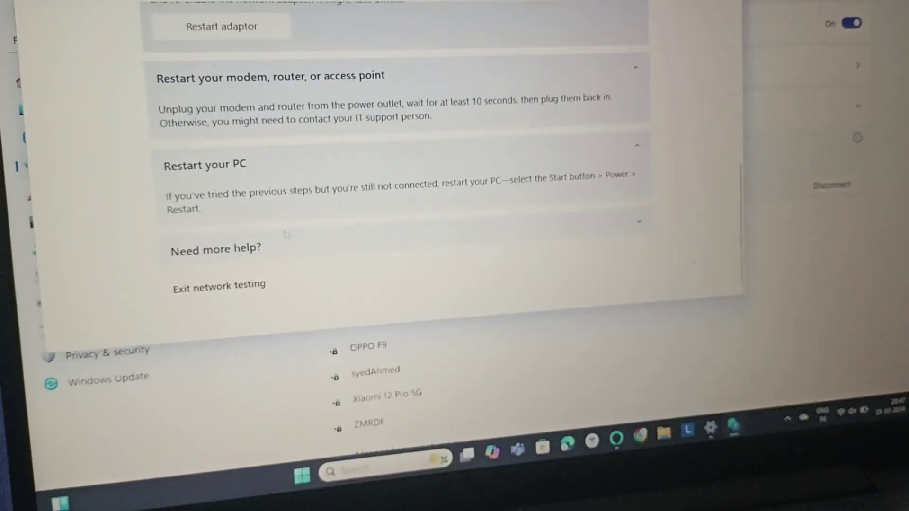
pyautogui.click(326, 254)
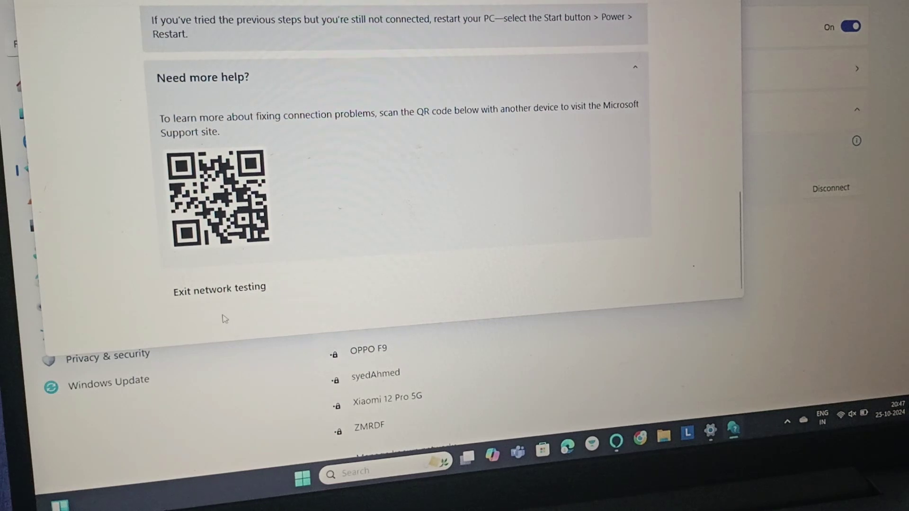
pyautogui.click(226, 293)
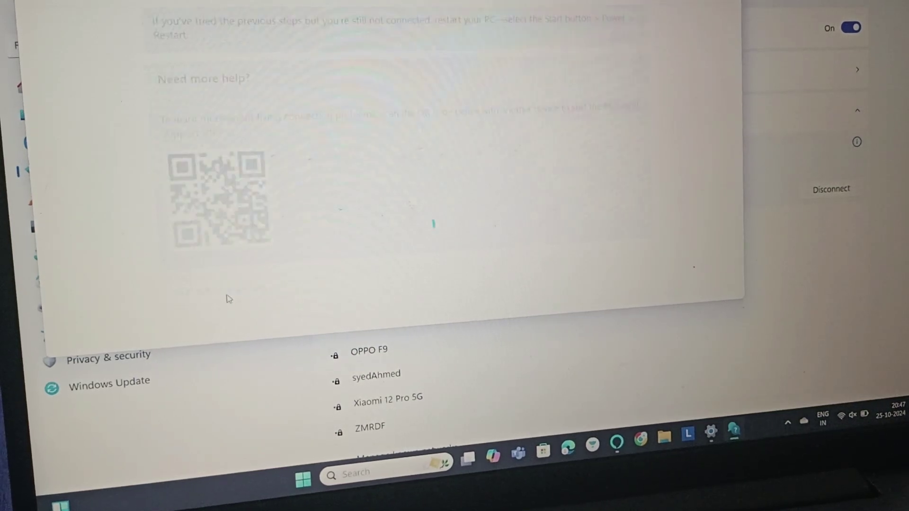